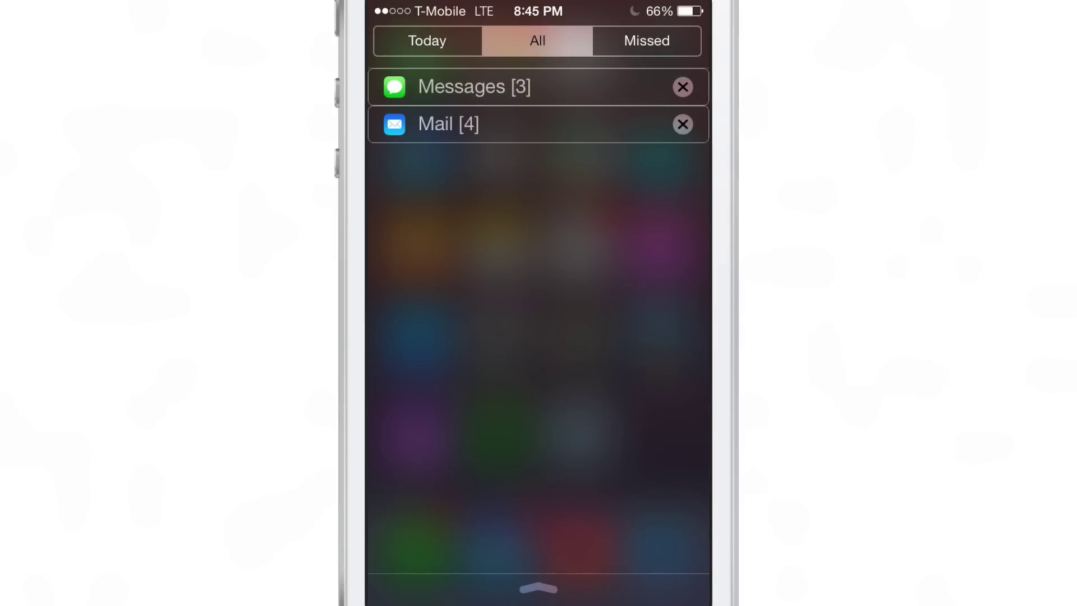
Expand, collapse and re-expand the Messages [3] group to show its three messages
left_click(546, 80)
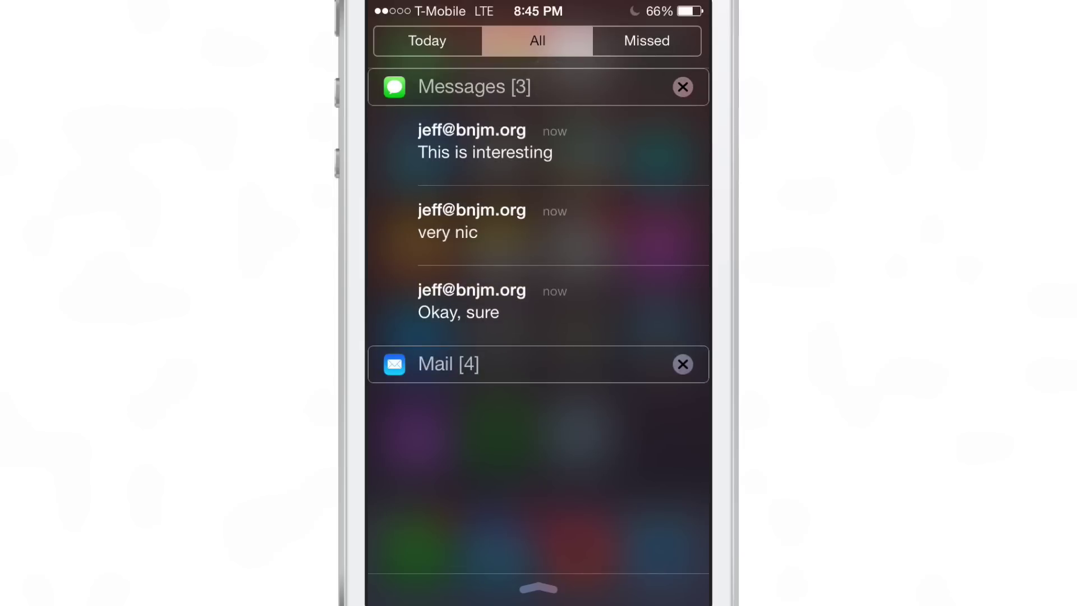
left_click(578, 84)
left_click(589, 82)
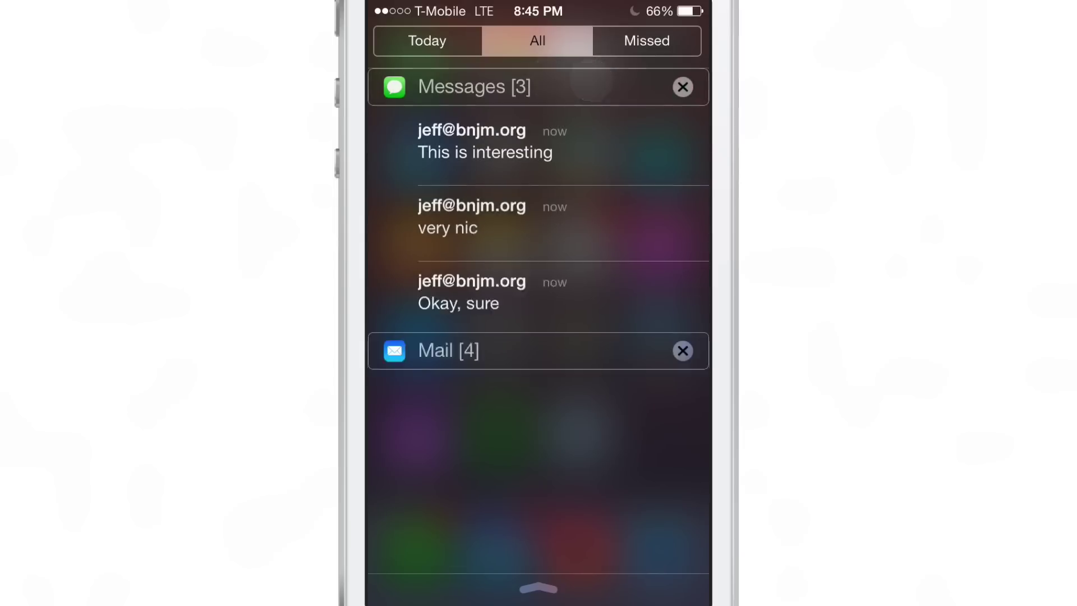
Clear the three Messages notifications using the group's X and Clear buttons
left_click_drag(534, 132, 600, 140)
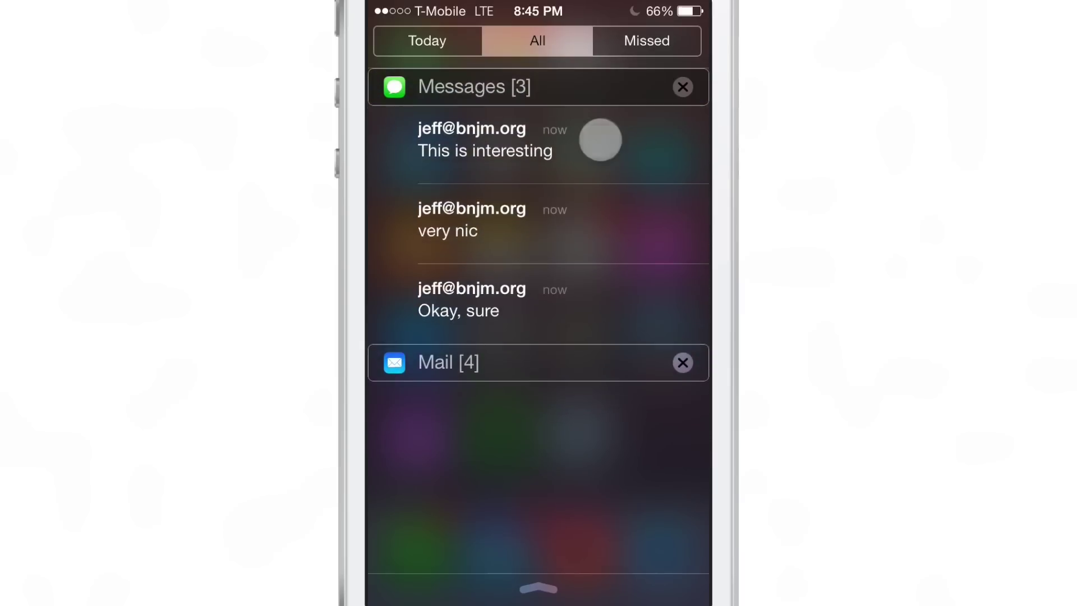
left_click(683, 87)
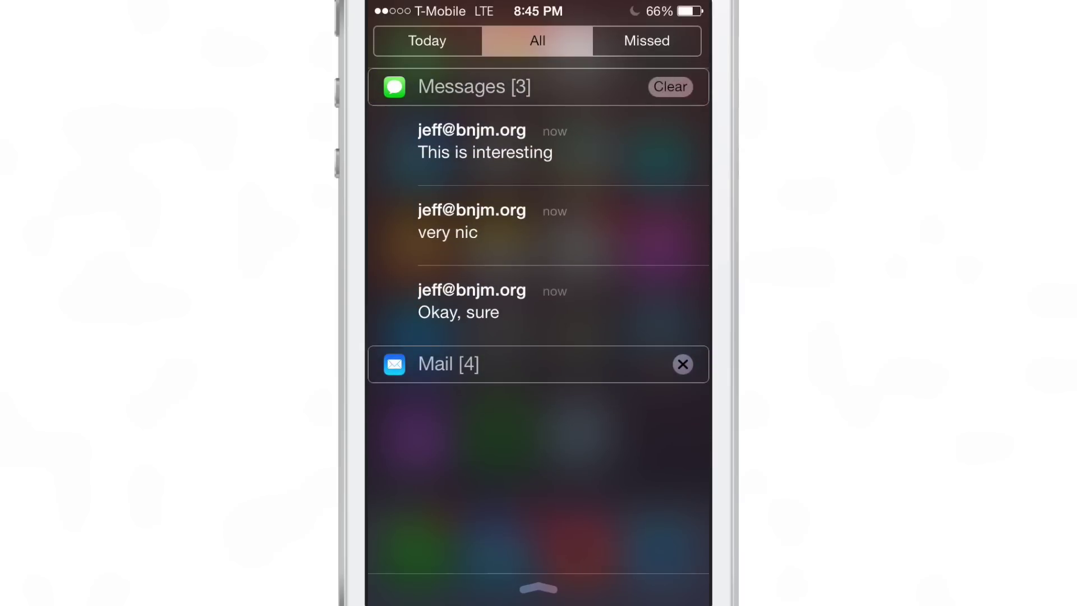
left_click(677, 88)
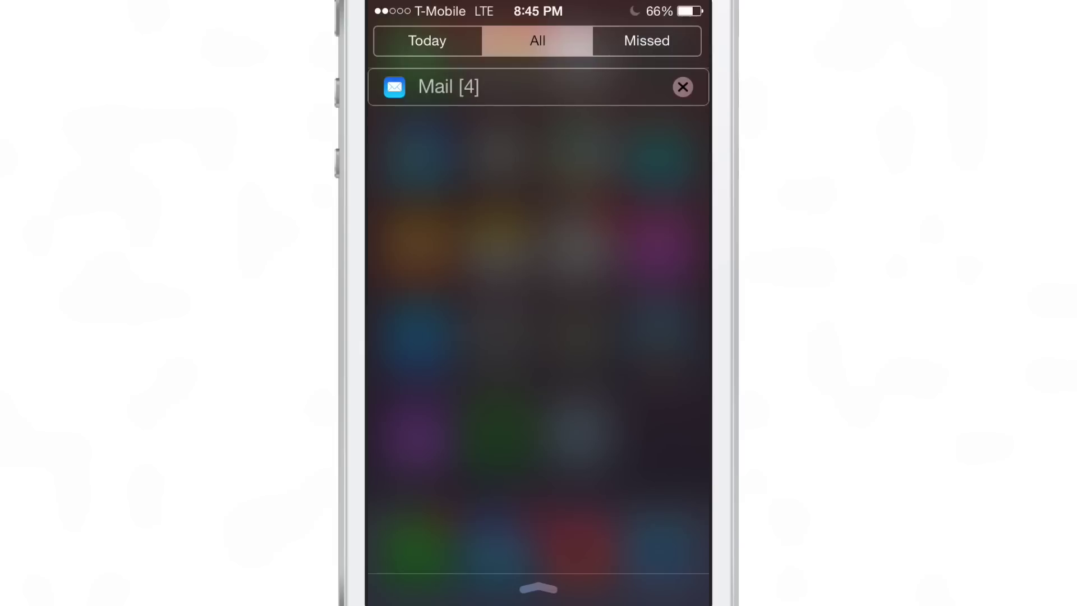
In the Today view, fold and unfold the Calendar, Reminders, Tomorrow and Stocks sections
left_click(427, 41)
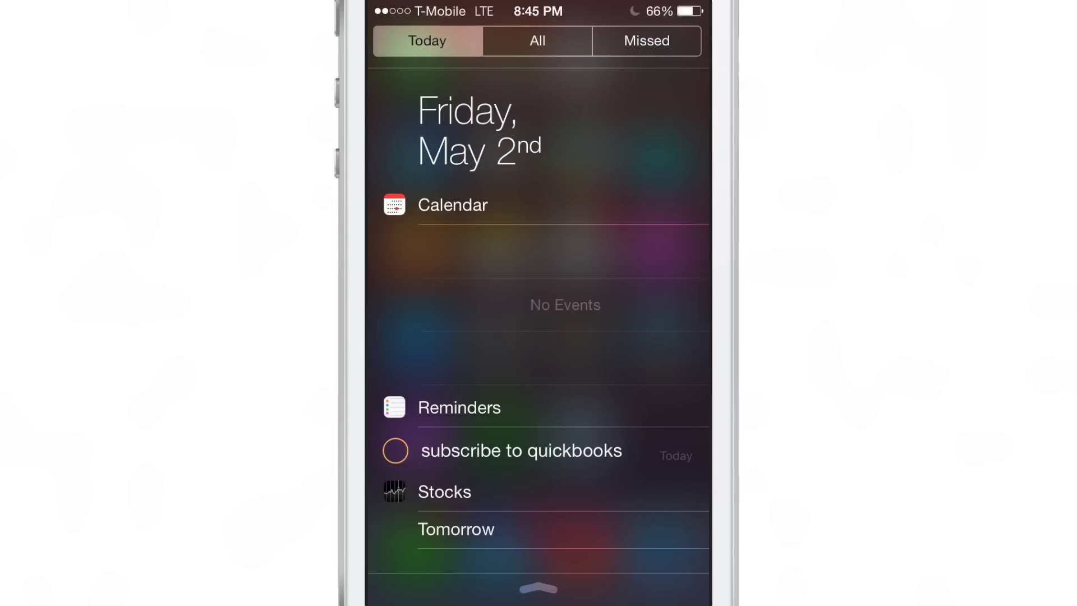
left_click(586, 197)
left_click(609, 241)
left_click(601, 308)
left_click(629, 320)
left_click(615, 275)
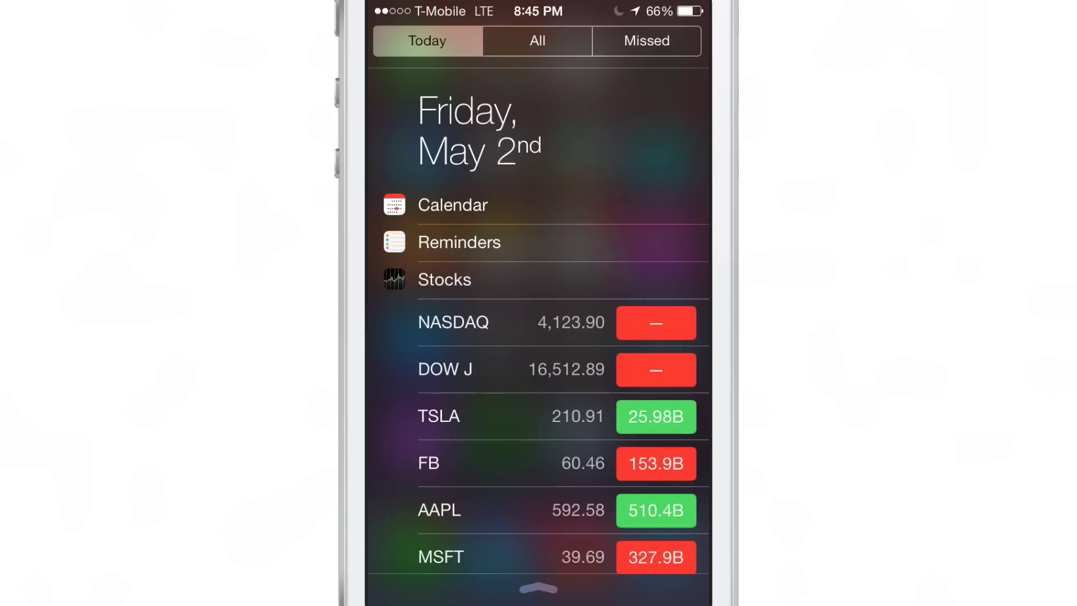
left_click(597, 234)
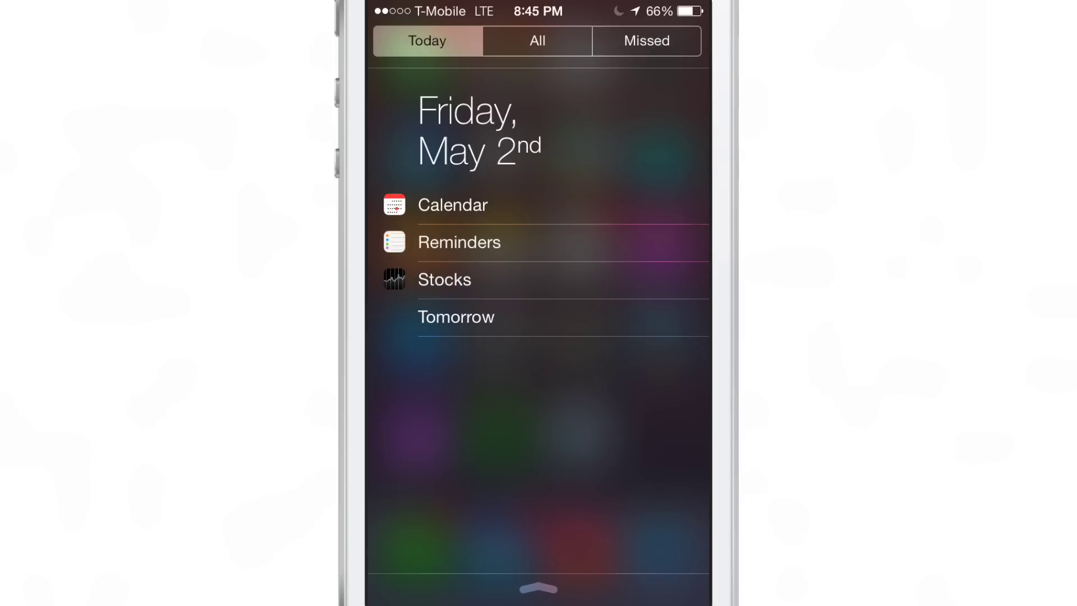
Return to the All view, dismiss Notification Center and open Settings > NCFold
left_click(537, 40)
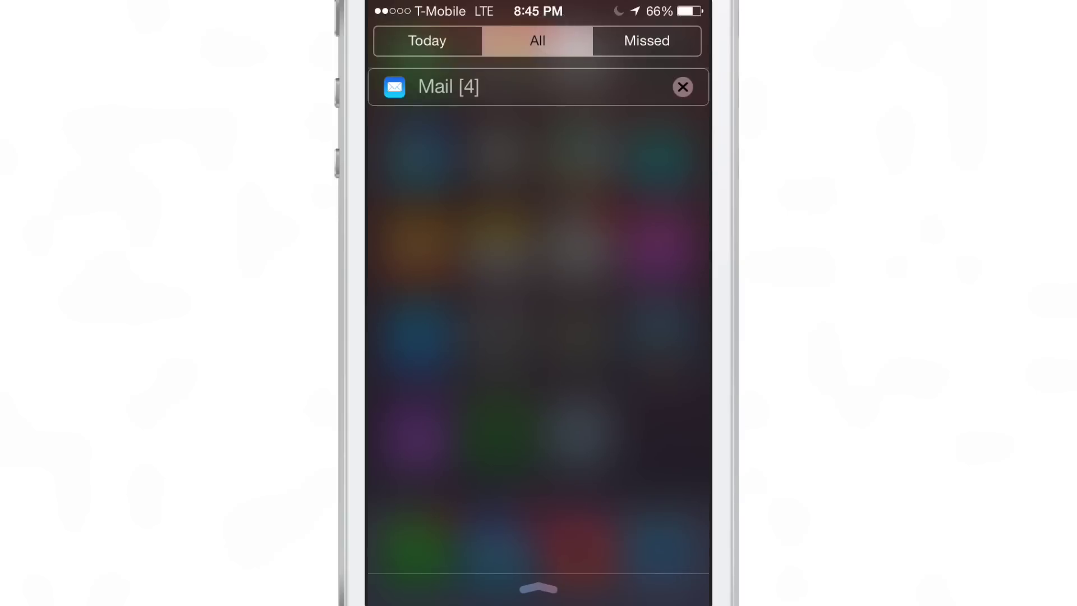
left_click_drag(538, 588, 538, 127)
left_click(497, 341)
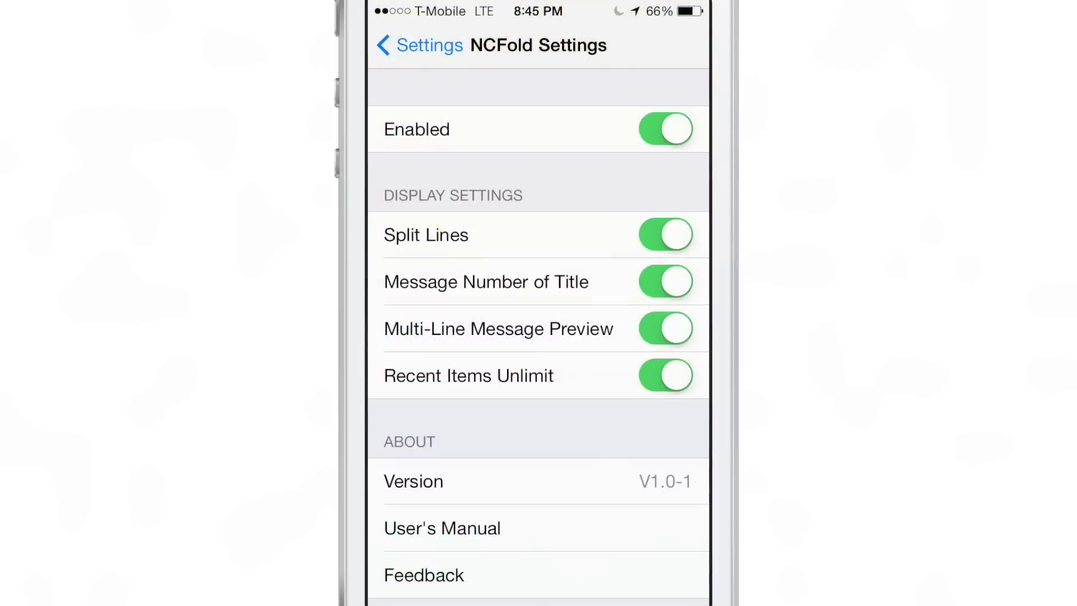
left_click_drag(580, 472, 580, 267)
left_click_drag(589, 337, 606, 491)
Turn off Split Lines, Message Number of Title, Multi-Line Message Preview and Recent Items Unlimit
left_click(666, 235)
left_click(666, 282)
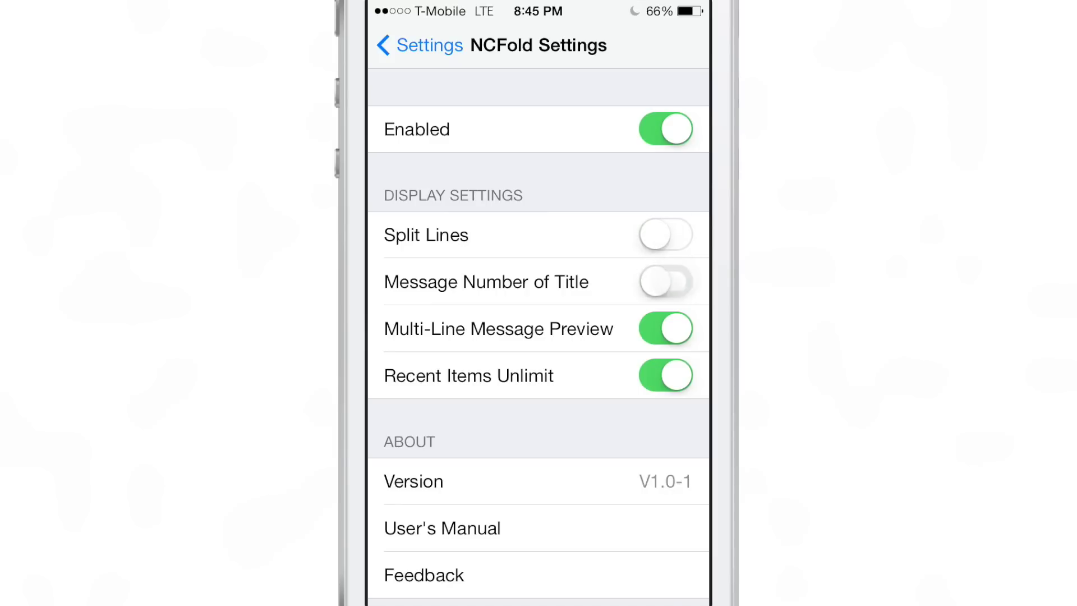
left_click(665, 328)
left_click(665, 376)
Check the Today view's Calendar and Reminders sections in Notification Center, then dismiss it
left_click_drag(539, 2, 539, 421)
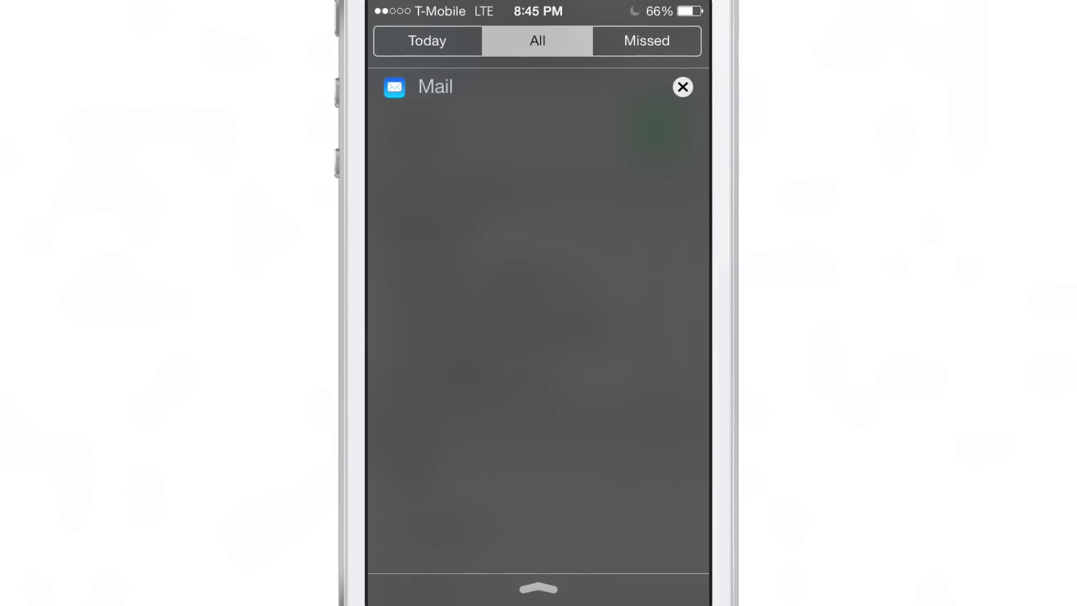
left_click_drag(438, 286, 698, 286)
left_click(534, 204)
left_click(569, 202)
left_click(553, 239)
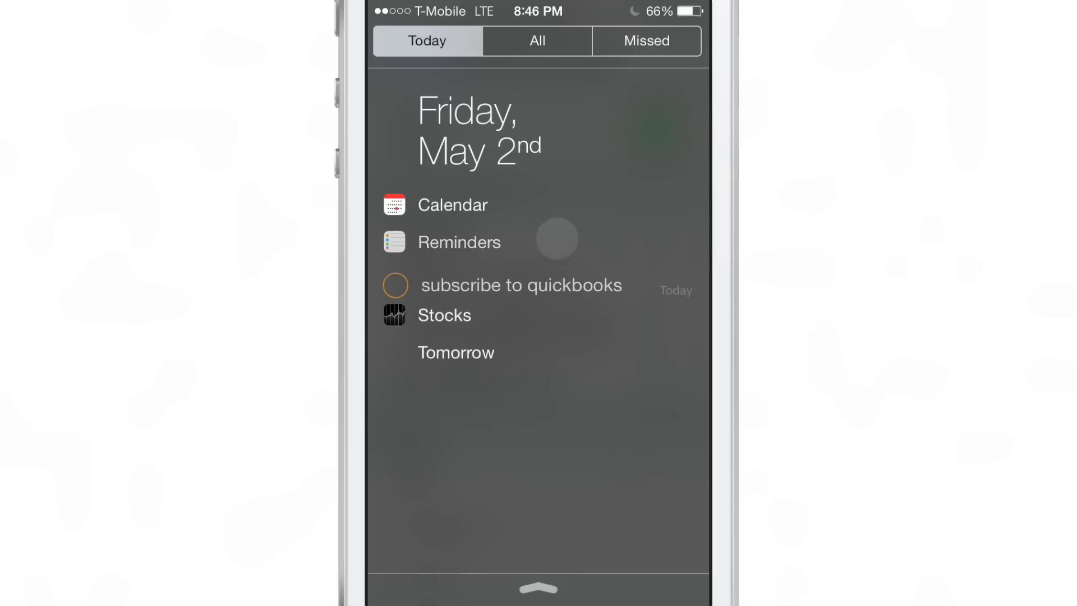
left_click_drag(606, 505, 606, 210)
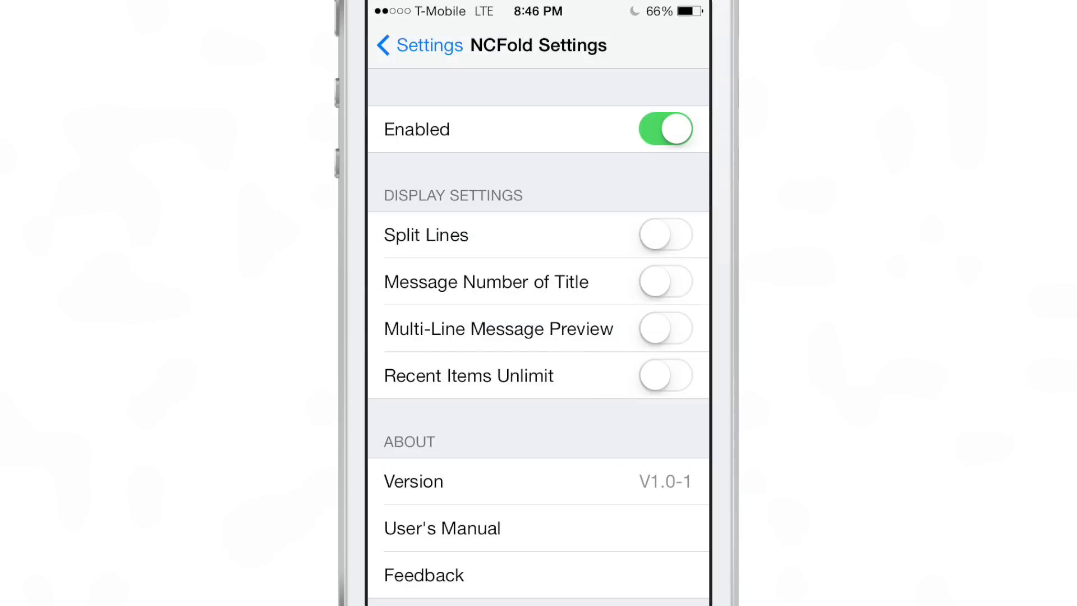
Re-enable all four NCFold display switches, then pull down Notification Center and expand Calendar
left_click(666, 234)
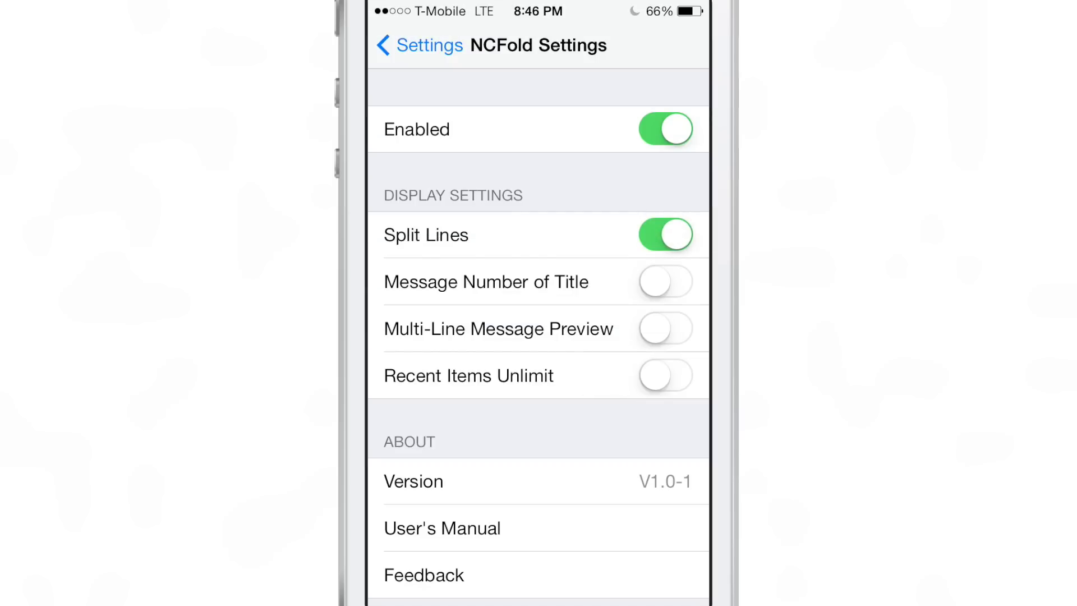
left_click(666, 282)
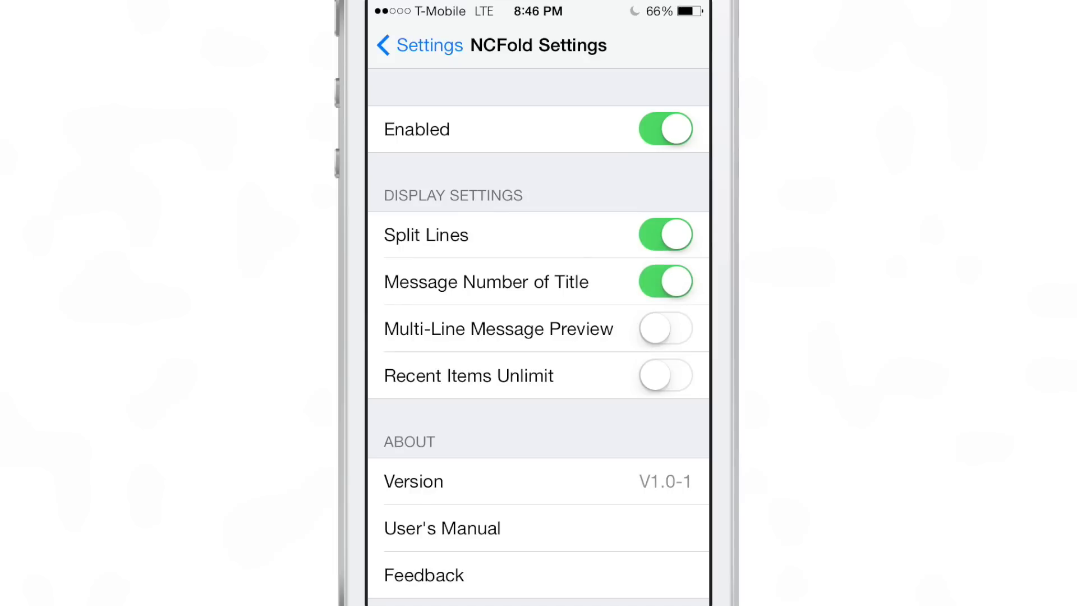
left_click(666, 329)
left_click(666, 376)
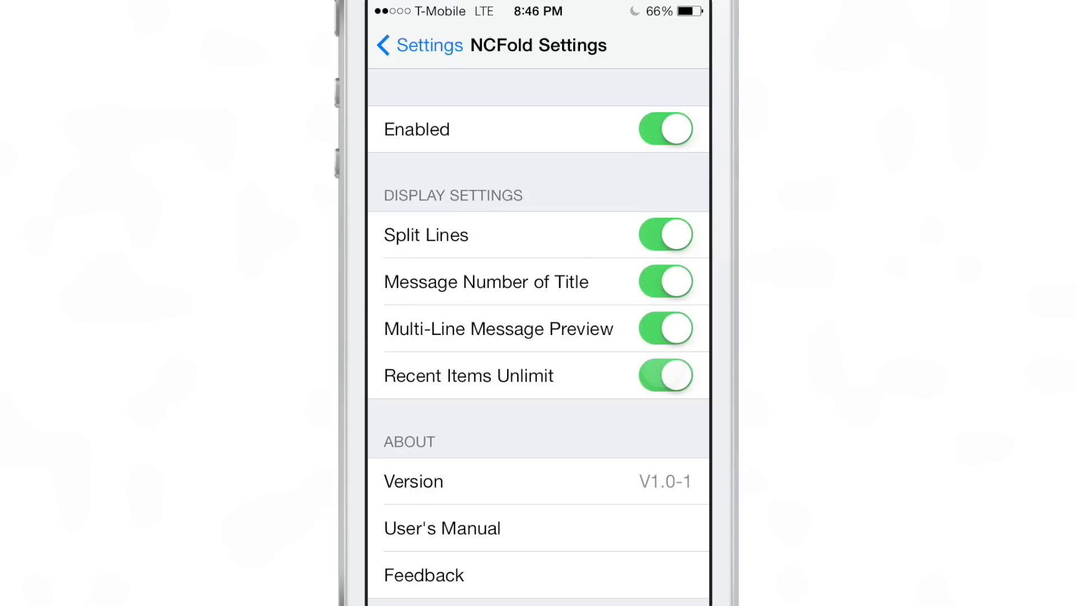
left_click_drag(539, 1, 539, 505)
left_click(573, 200)
left_click_drag(687, 262, 527, 262)
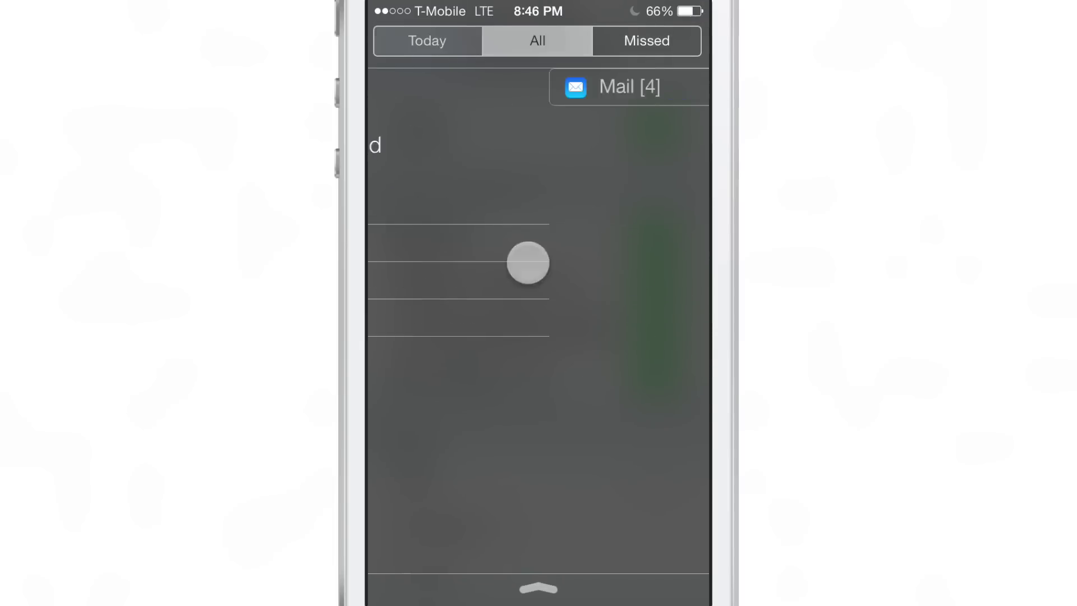
left_click_drag(599, 244, 615, 228)
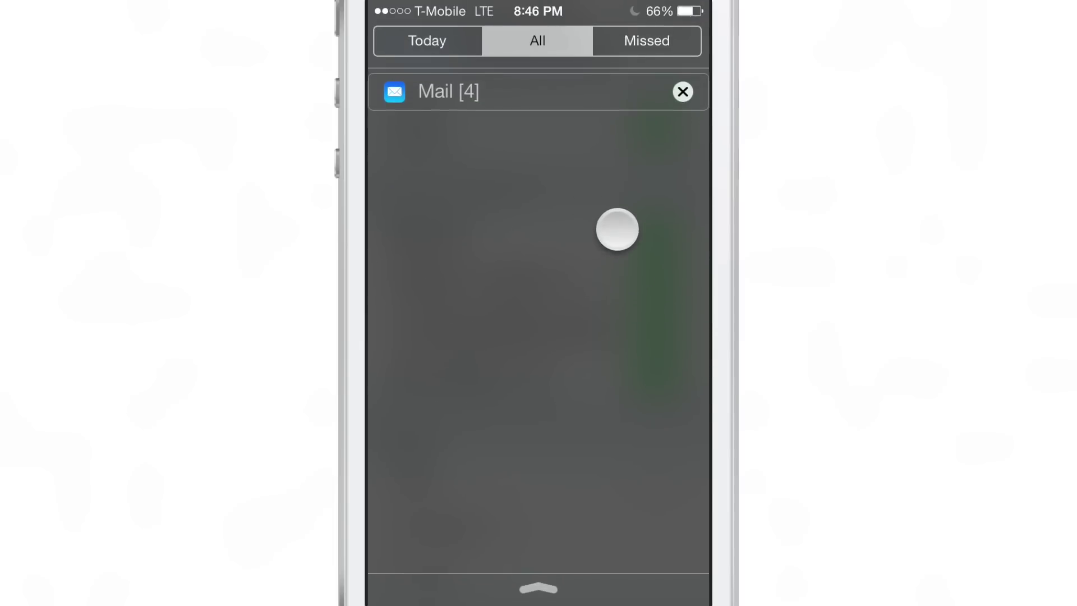
left_click_drag(538, 588, 539, 127)
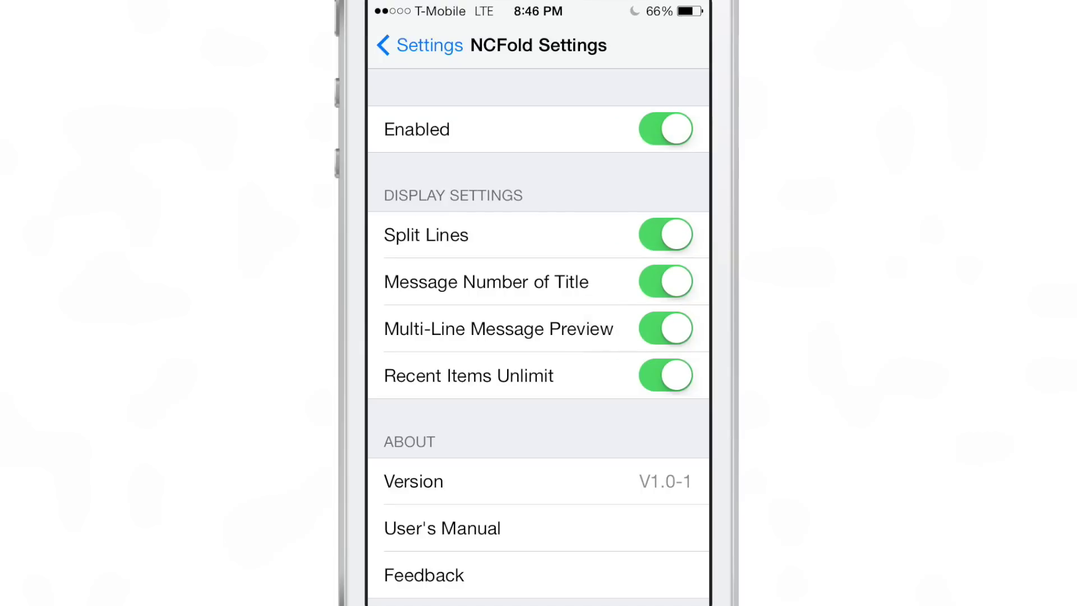
left_click_drag(539, 4, 538, 438)
left_click(578, 202)
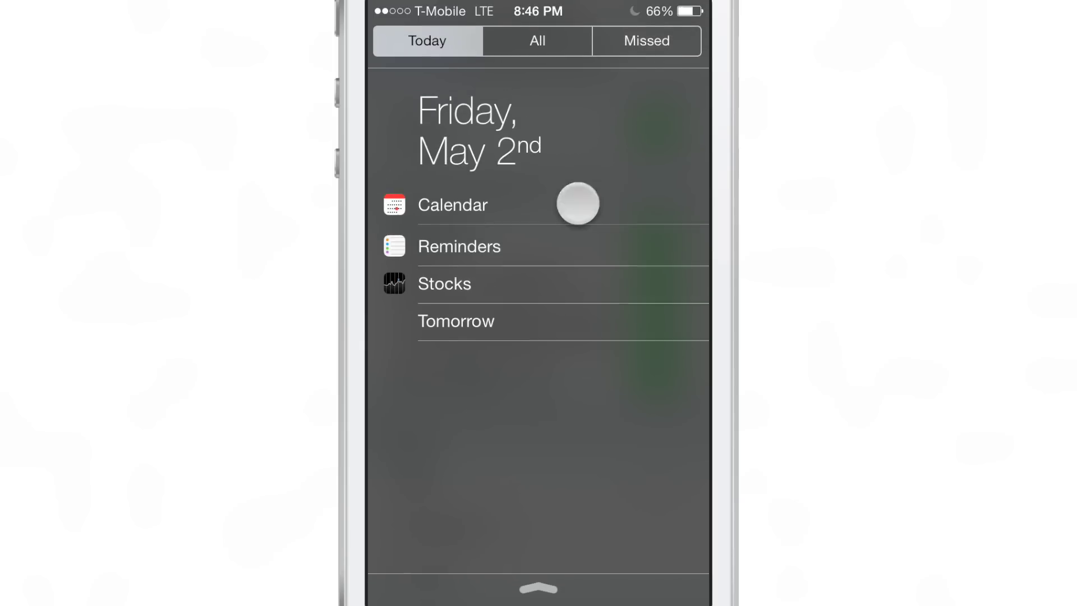
left_click(574, 195)
left_click_drag(608, 265, 527, 264)
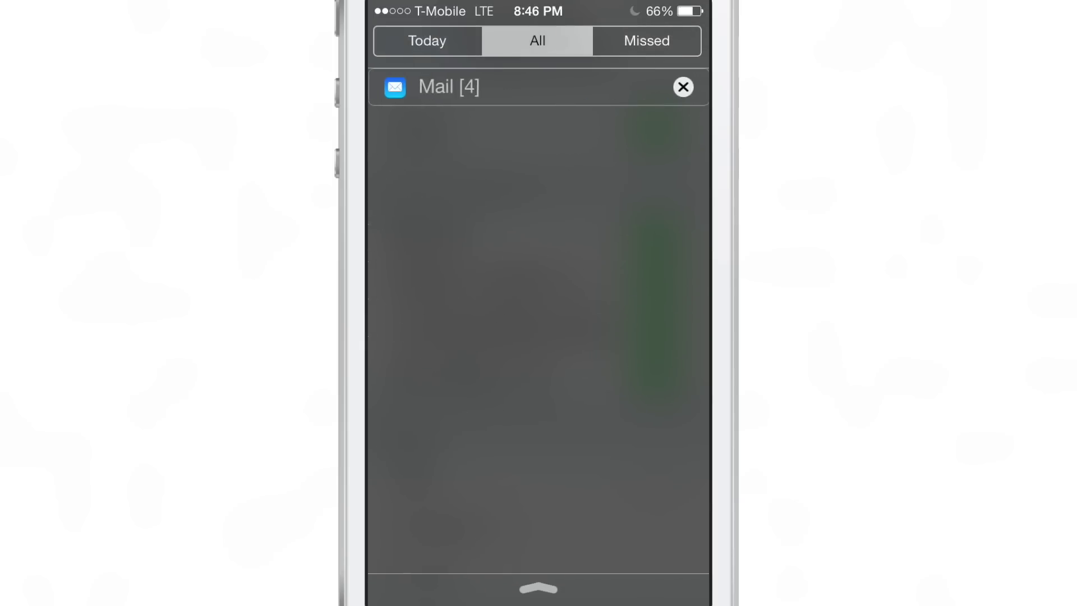
left_click_drag(597, 185, 598, 255)
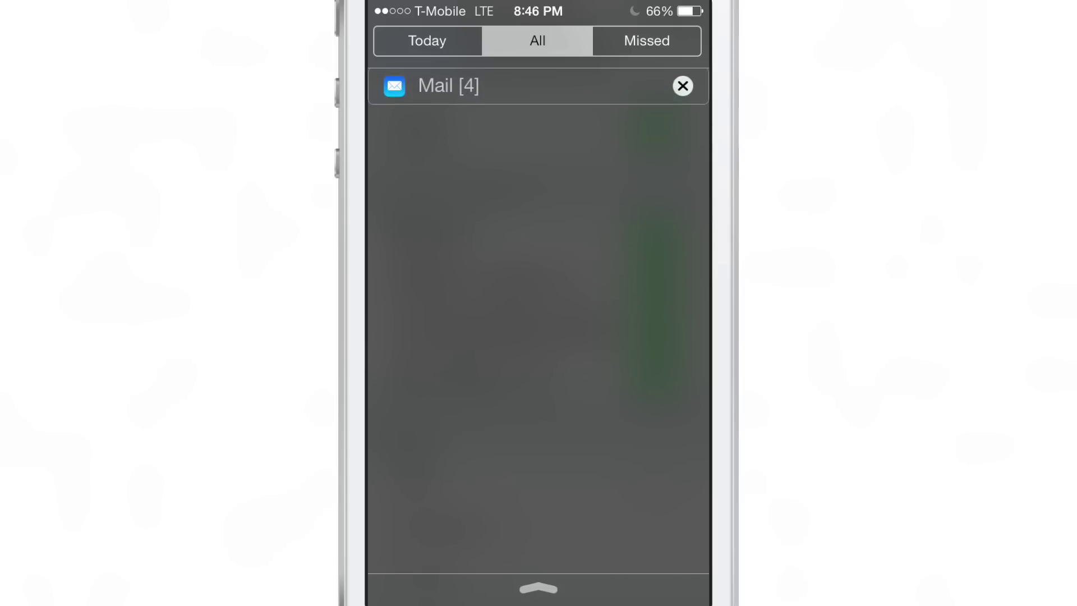